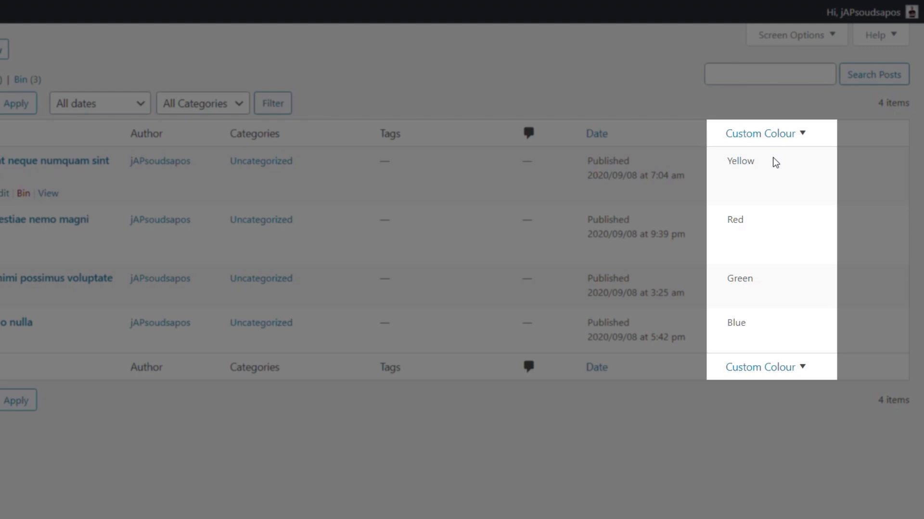
{"action": "left_click", "coordinate": [804, 138]}
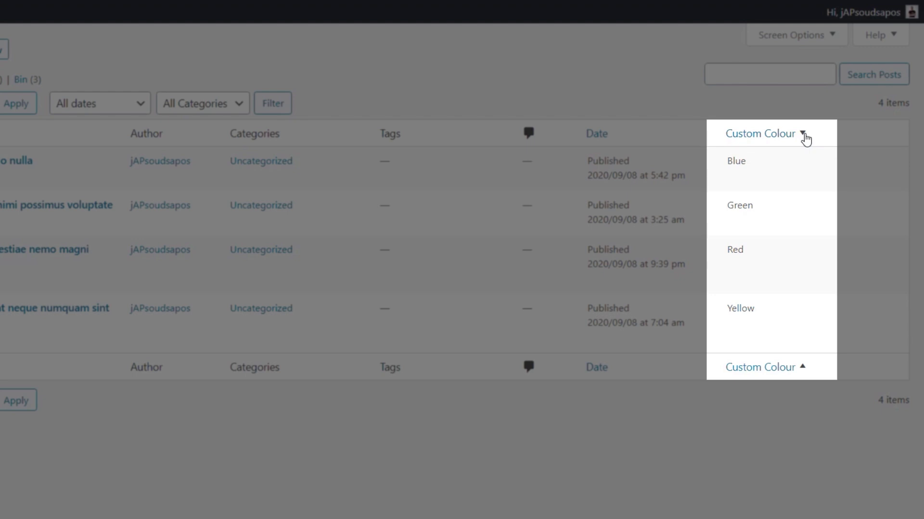
{"action": "left_click", "coordinate": [805, 139]}
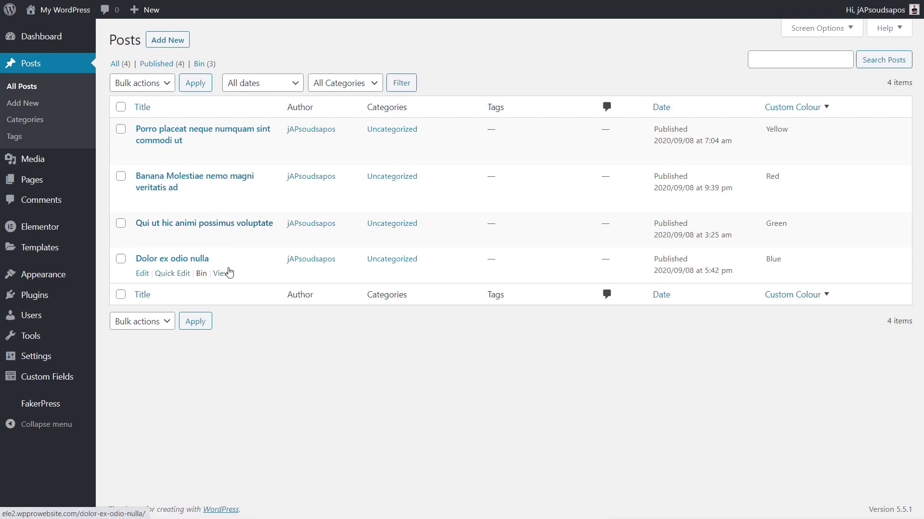
Open Quick Edit for 'Porro placeat neque numquam sint commodi ut' to see its Yellow Custom Colour.
{"action": "left_click", "coordinate": [121, 129]}
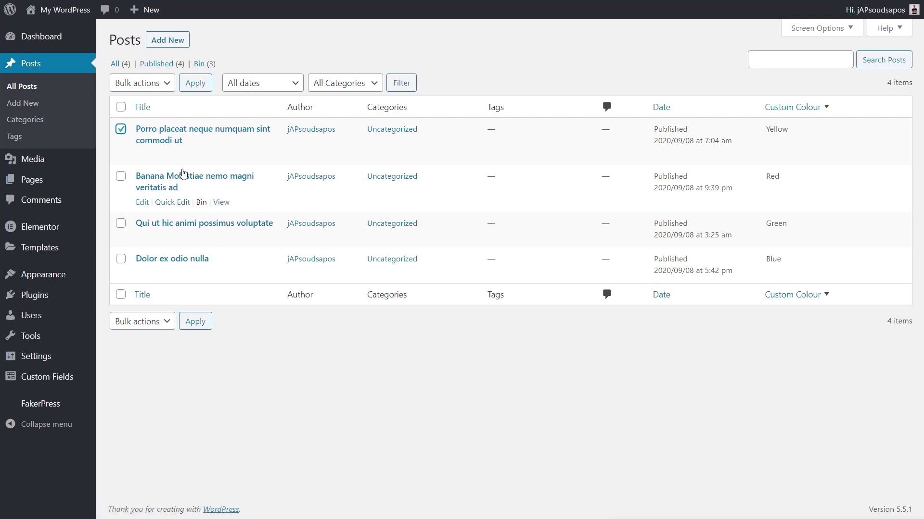
{"action": "left_click", "coordinate": [182, 155]}
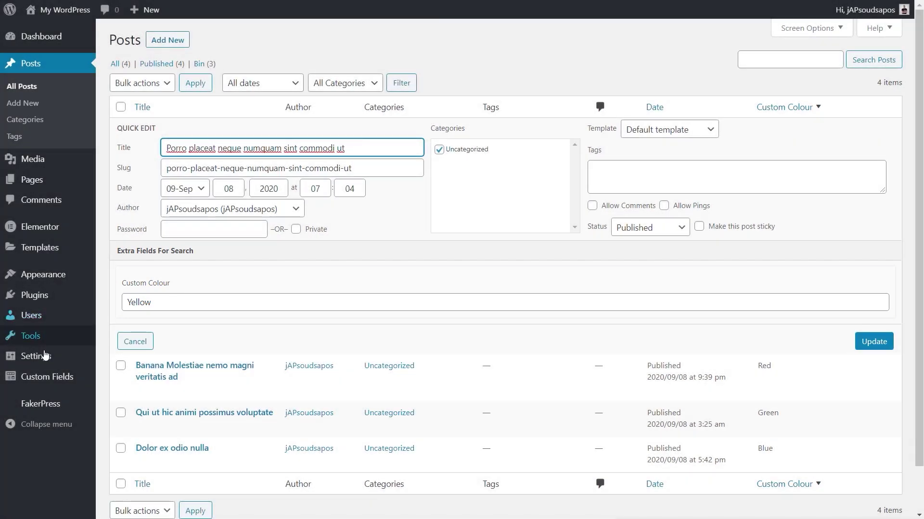
Open the Extra Fields For Search field group from Custom Fields.
{"action": "mouse_move", "coordinate": [72, 377]}
{"action": "left_click", "coordinate": [125, 380]}
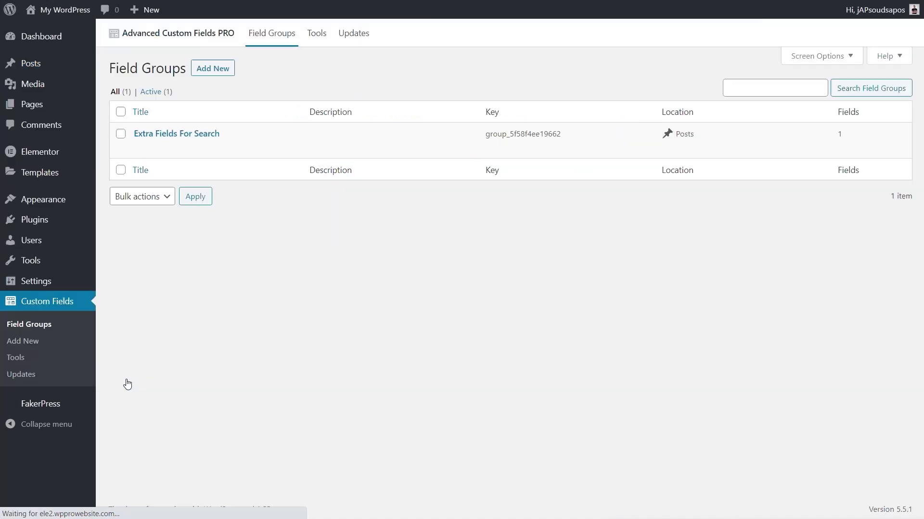
{"action": "left_click", "coordinate": [193, 138]}
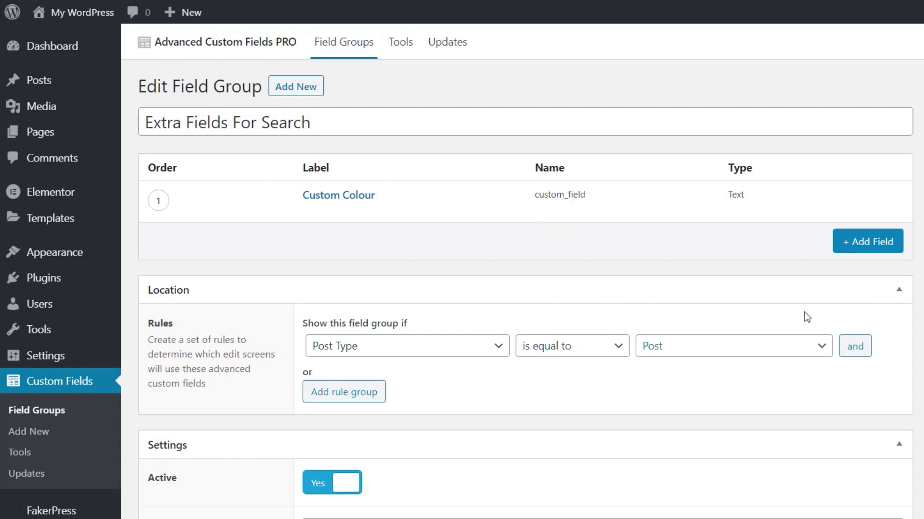
Add a new field labelled Price with field type Number.
{"action": "left_click", "coordinate": [868, 243]}
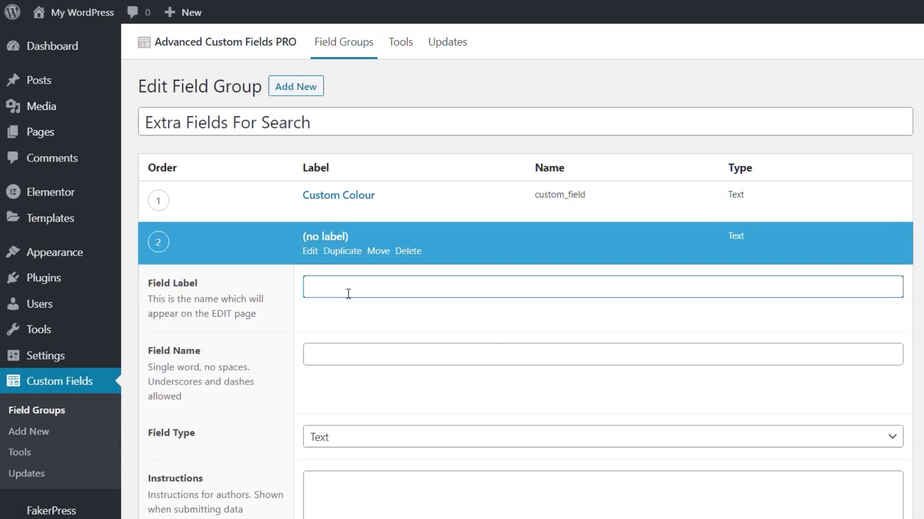
{"action": "type", "text": "Price"}
{"action": "left_click", "coordinate": [373, 346]}
{"action": "scroll", "coordinate": [373, 327], "scroll_direction": "down", "scroll_amount": 3}
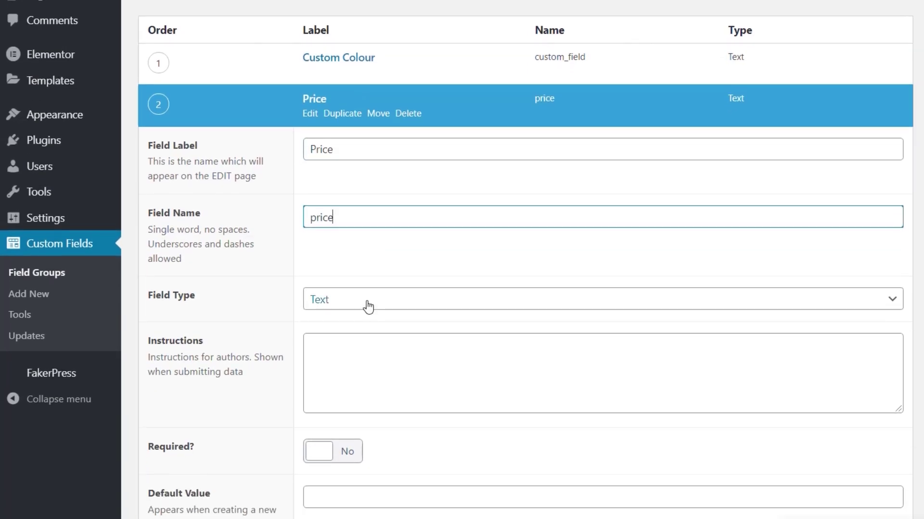
{"action": "left_click", "coordinate": [368, 306]}
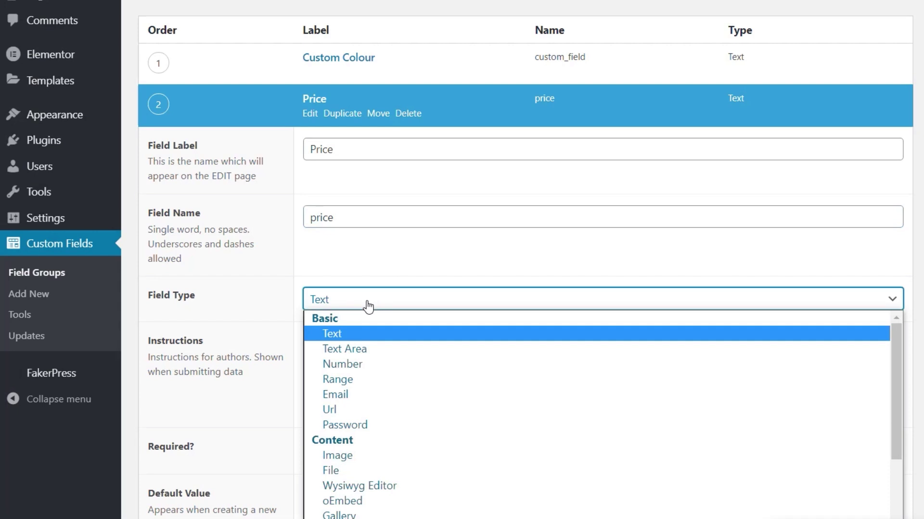
{"action": "left_click", "coordinate": [390, 364]}
{"action": "scroll", "coordinate": [818, 301], "scroll_direction": "down", "scroll_amount": 5}
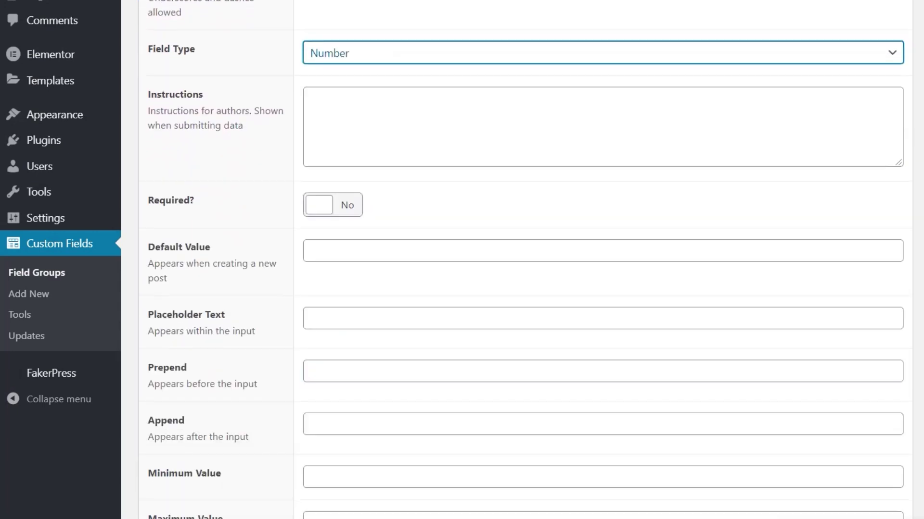
{"action": "scroll", "coordinate": [525, 260], "scroll_direction": "down", "scroll_amount": 6}
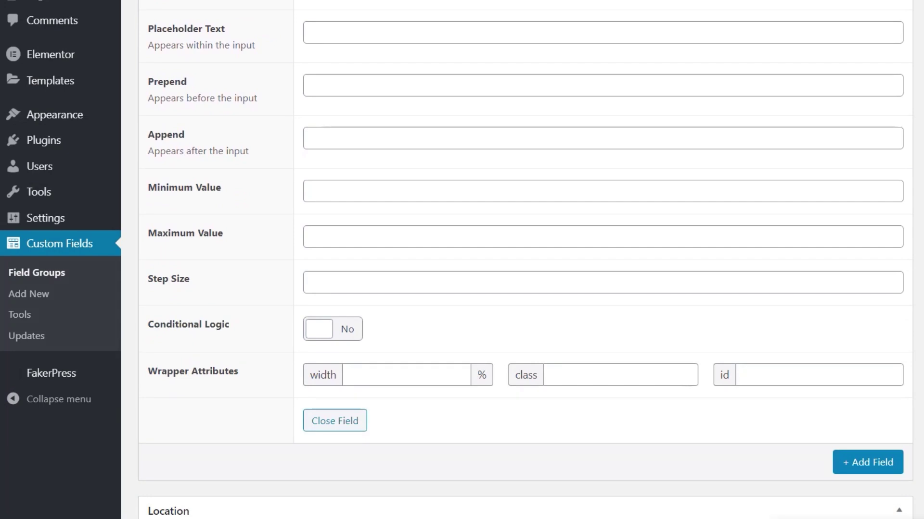
{"action": "scroll", "coordinate": [526, 260], "scroll_direction": "up", "scroll_amount": 10}
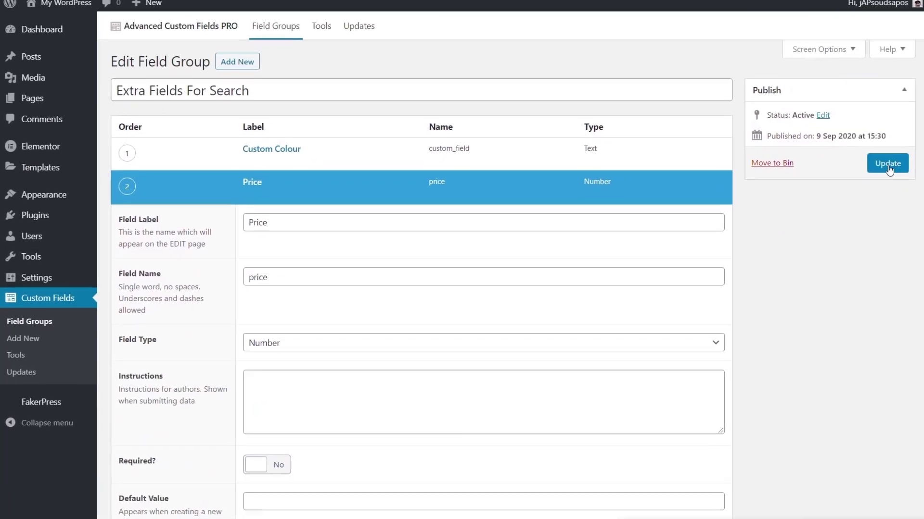
Update the field group, then expand the Price field's settings down to Column View.
{"action": "left_click", "coordinate": [887, 164]}
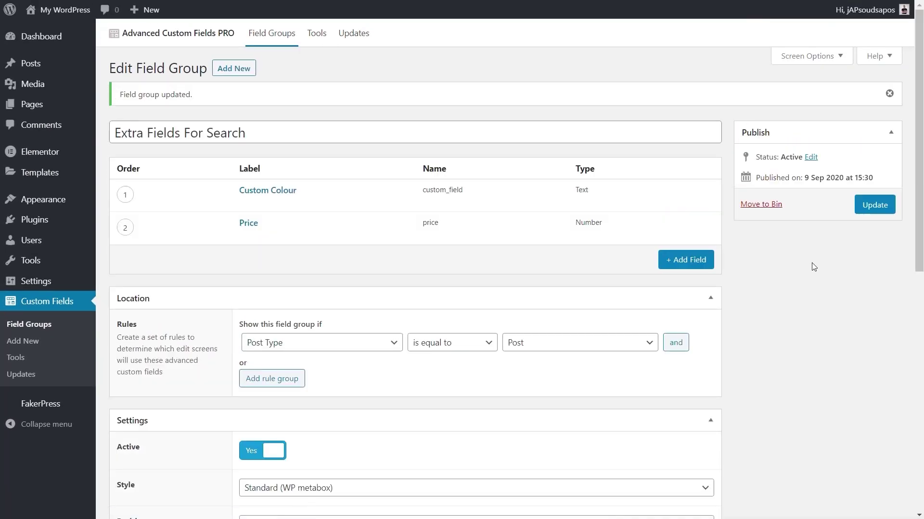
{"action": "left_click", "coordinate": [247, 223]}
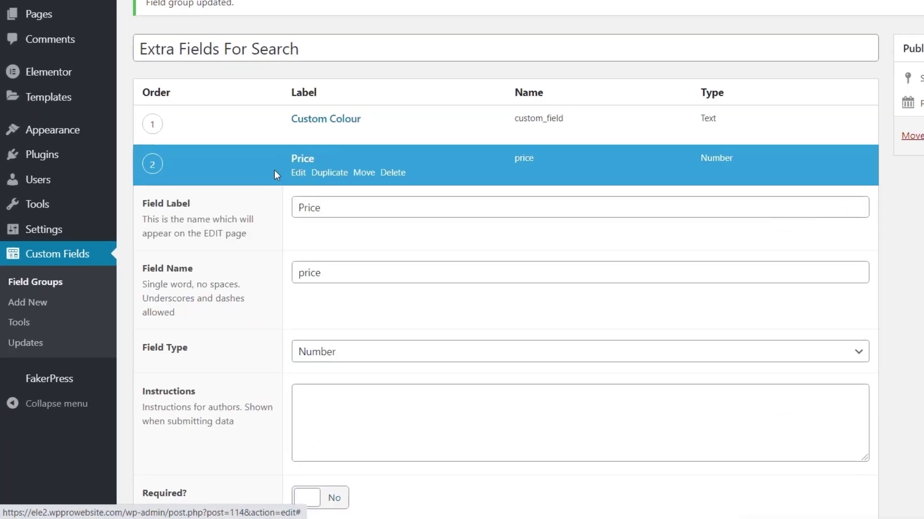
{"action": "scroll", "coordinate": [894, 351], "scroll_direction": "down", "scroll_amount": 15}
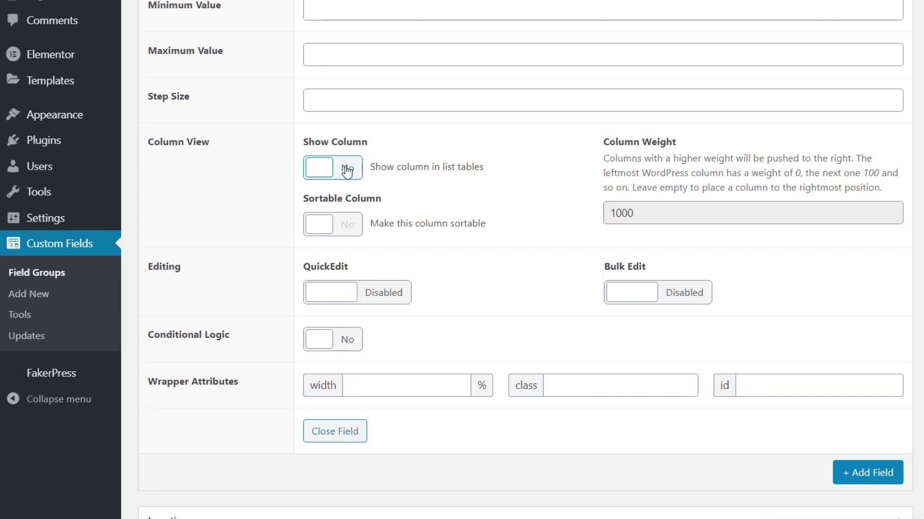
Switch the Price field's Show Column and Sortable Column toggles to Yes.
{"action": "left_click", "coordinate": [344, 169]}
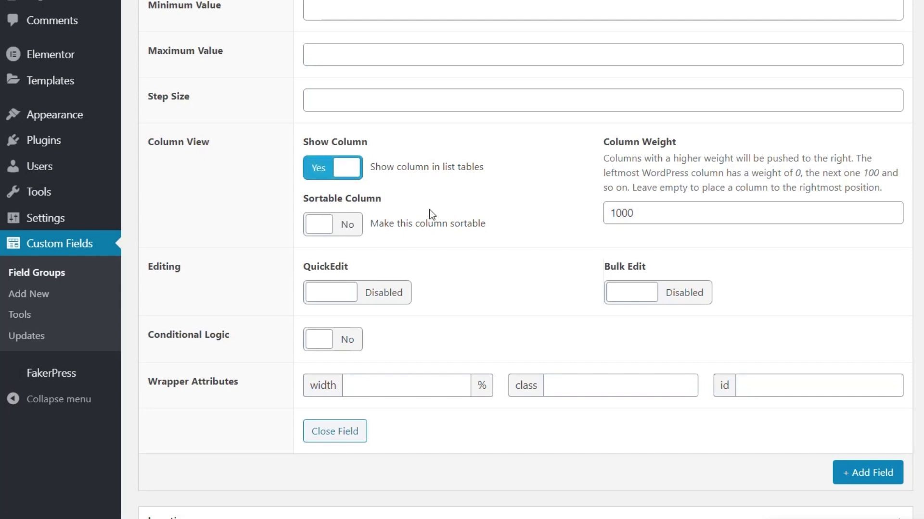
{"action": "left_click", "coordinate": [343, 232]}
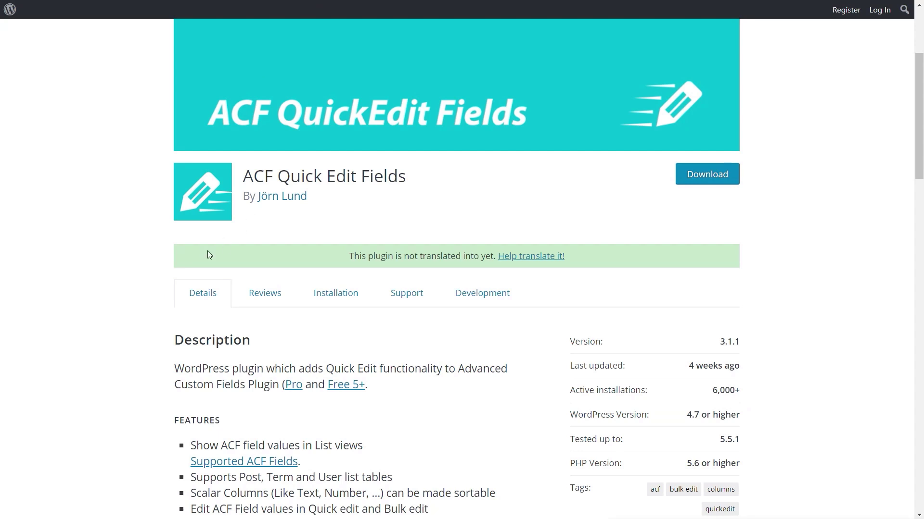
{"action": "scroll", "coordinate": [125, 262], "scroll_direction": "down", "scroll_amount": 5}
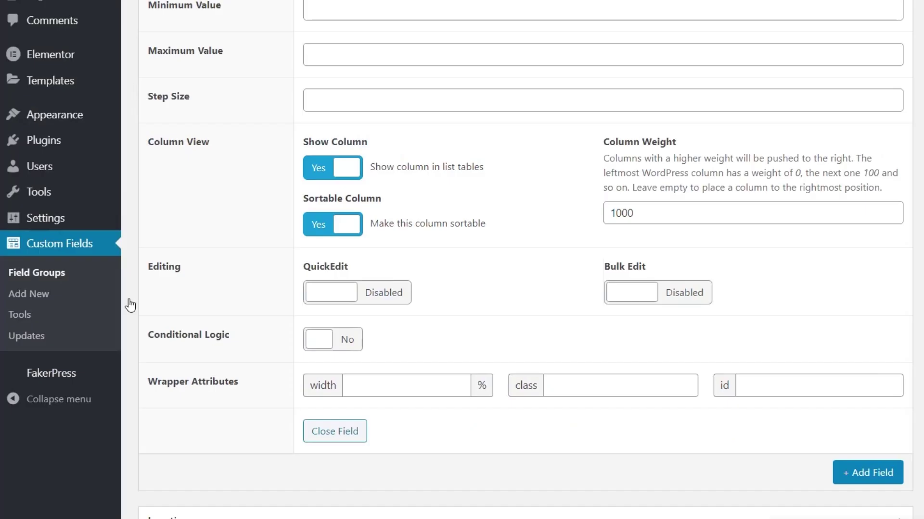
Enable QuickEdit for the Price field and update the field group.
{"action": "left_click", "coordinate": [380, 293]}
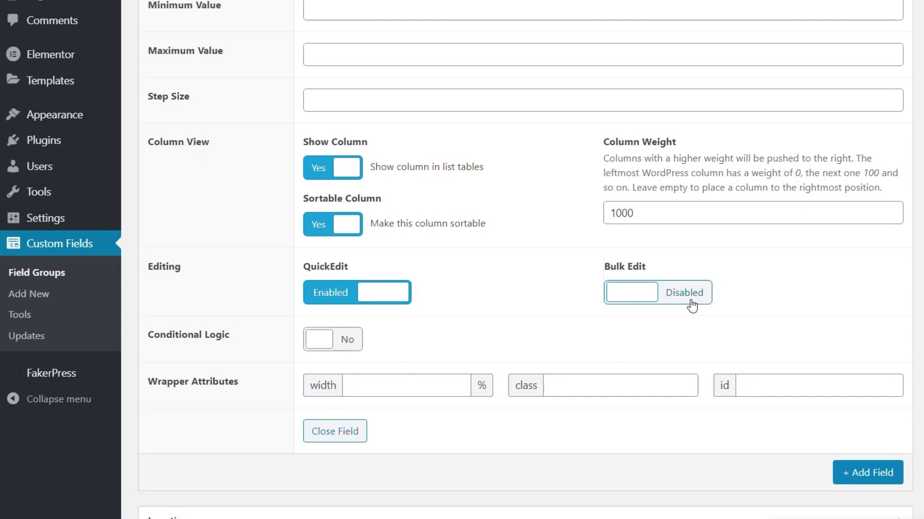
{"action": "scroll", "coordinate": [793, 350], "scroll_direction": "up", "scroll_amount": 6}
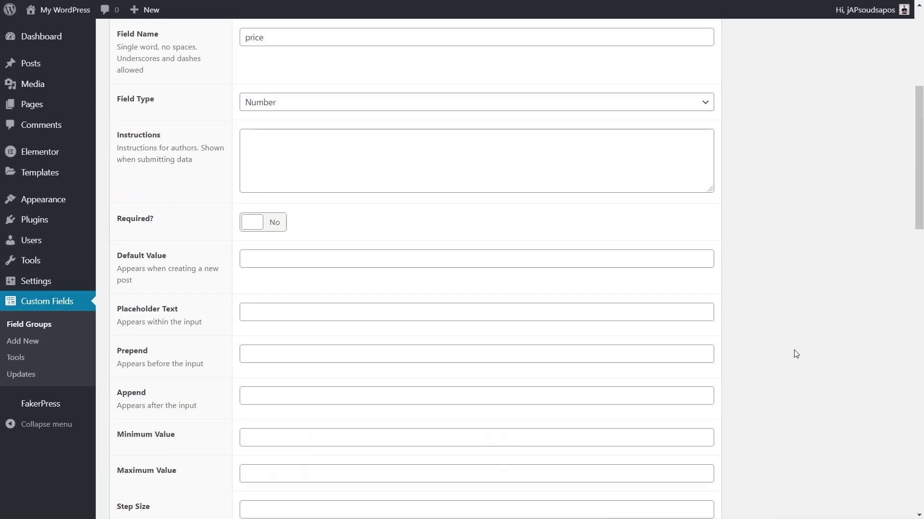
{"action": "scroll", "coordinate": [795, 349], "scroll_direction": "up", "scroll_amount": 5}
{"action": "left_click", "coordinate": [869, 206]}
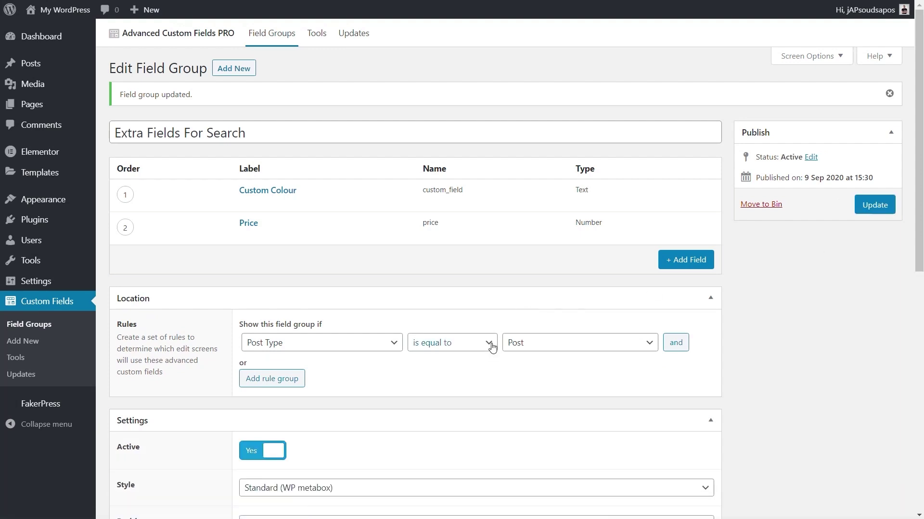
In All Posts, Quick Edit the Banana post and set its Price to 999.
{"action": "mouse_move", "coordinate": [39, 68]}
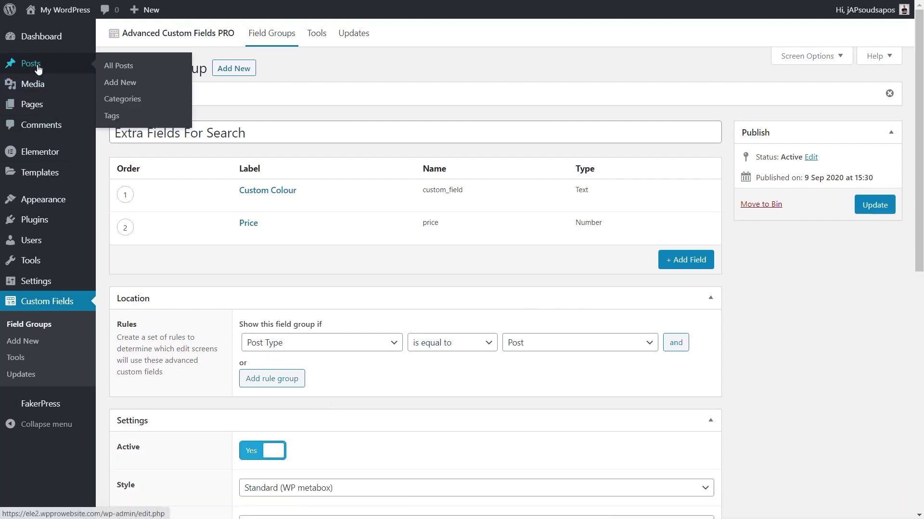
{"action": "left_click", "coordinate": [118, 67]}
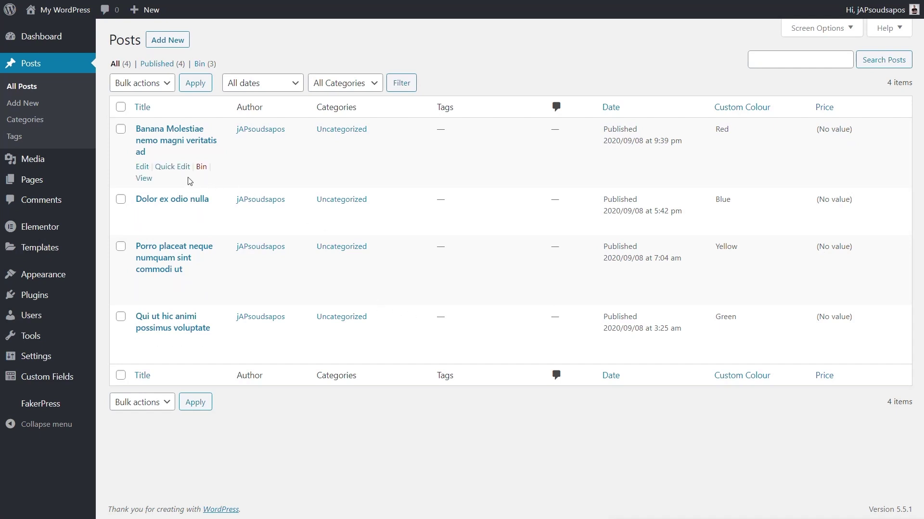
{"action": "left_click", "coordinate": [160, 167]}
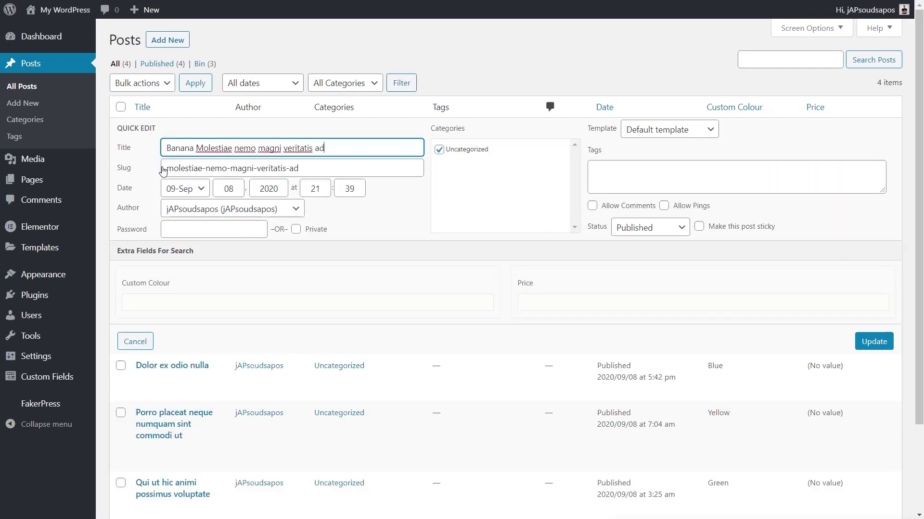
{"action": "left_click", "coordinate": [563, 300]}
{"action": "type", "text": "999"}
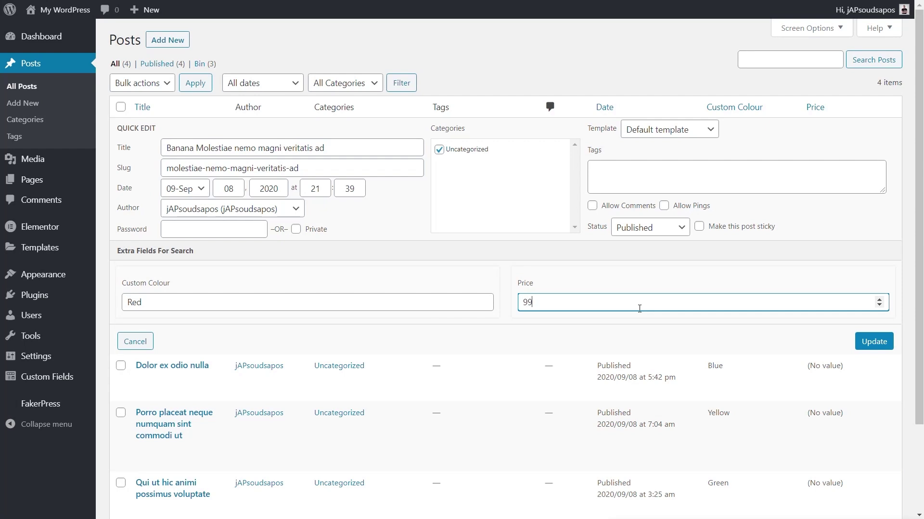
{"action": "left_click", "coordinate": [875, 342]}
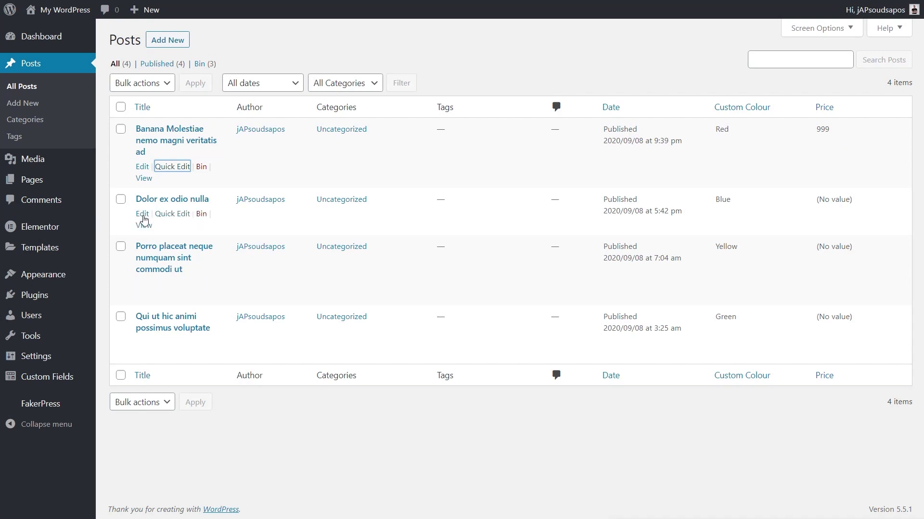
Set the Dolor ex odio nulla post's Price to 599, then sort by Price, highest first.
{"action": "left_click", "coordinate": [164, 215]}
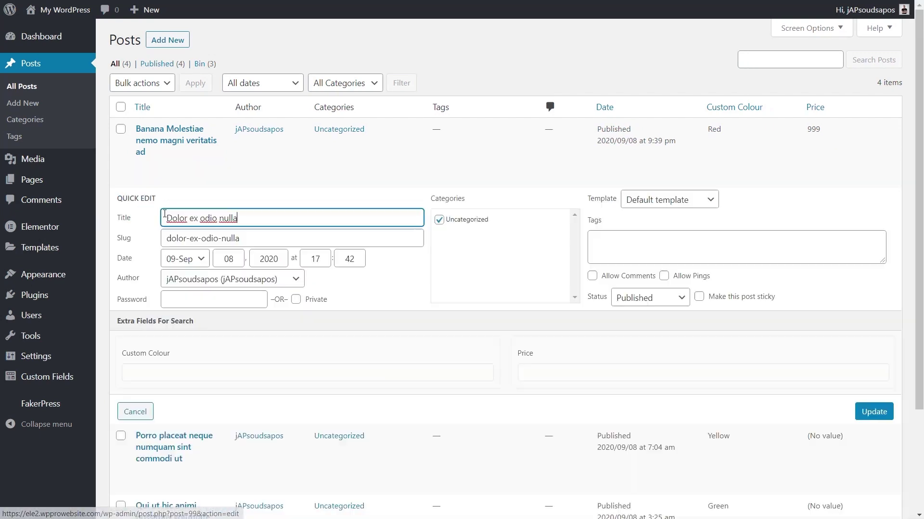
{"action": "left_click", "coordinate": [603, 370]}
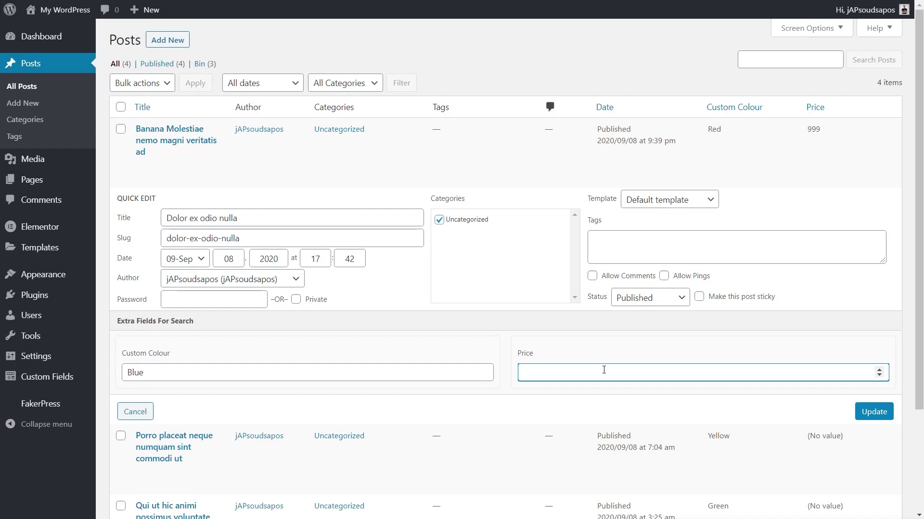
{"action": "type", "text": "599"}
{"action": "left_click", "coordinate": [861, 411]}
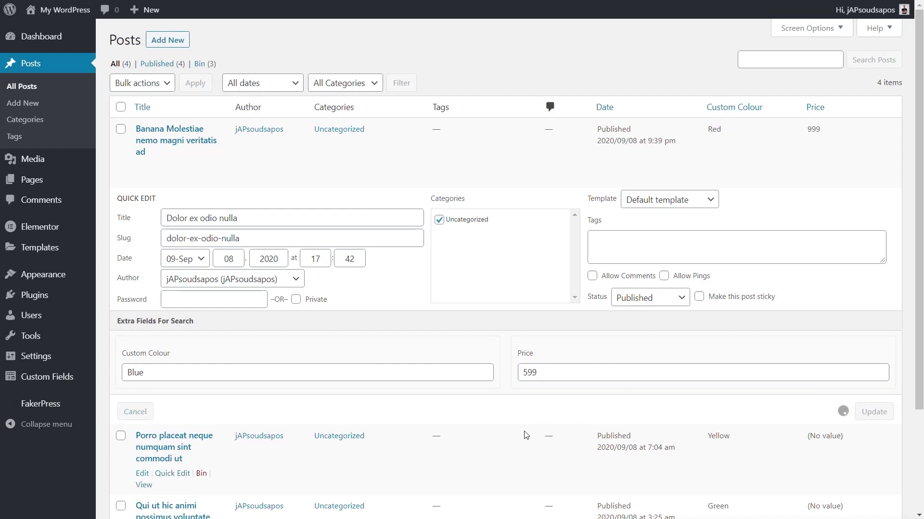
{"action": "left_click", "coordinate": [830, 111]}
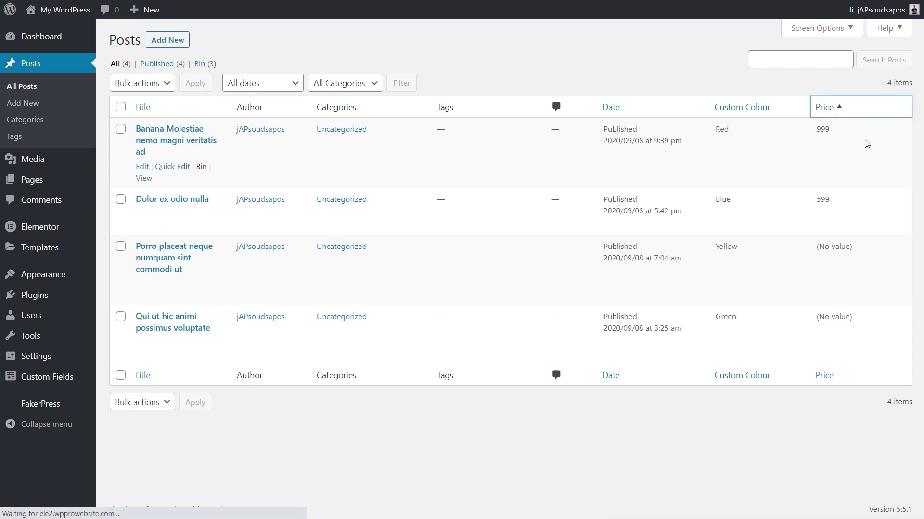
{"action": "left_click", "coordinate": [837, 110]}
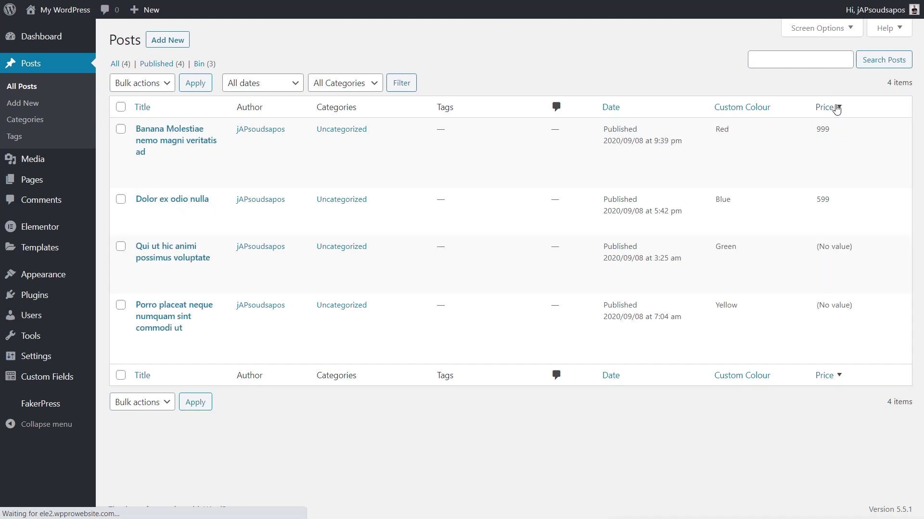